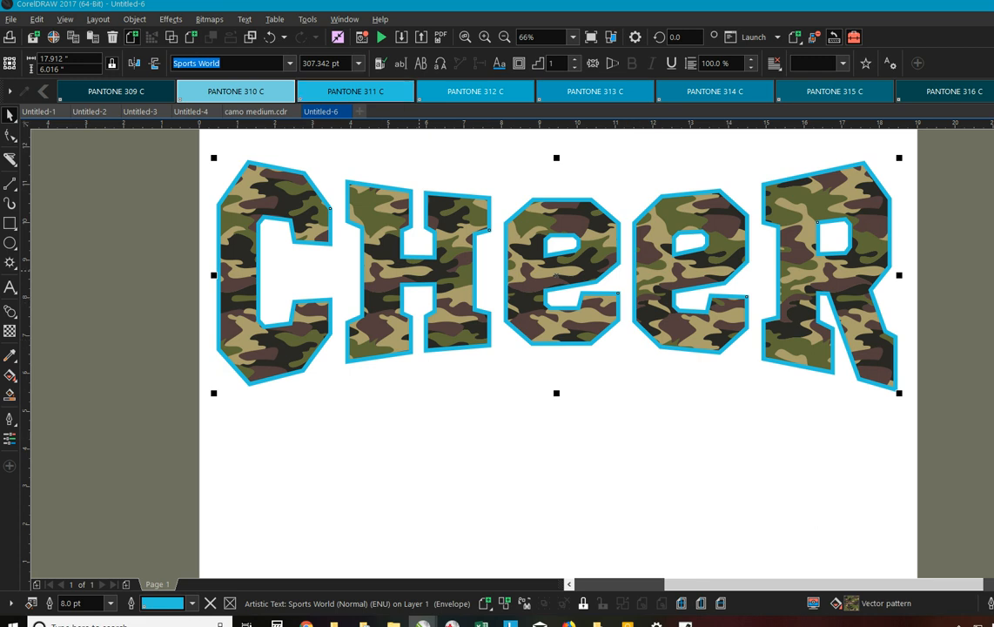
# Fill the arched CHeeR lettering with solid white, keeping its blue outline.
pyautogui.click(498, 246)
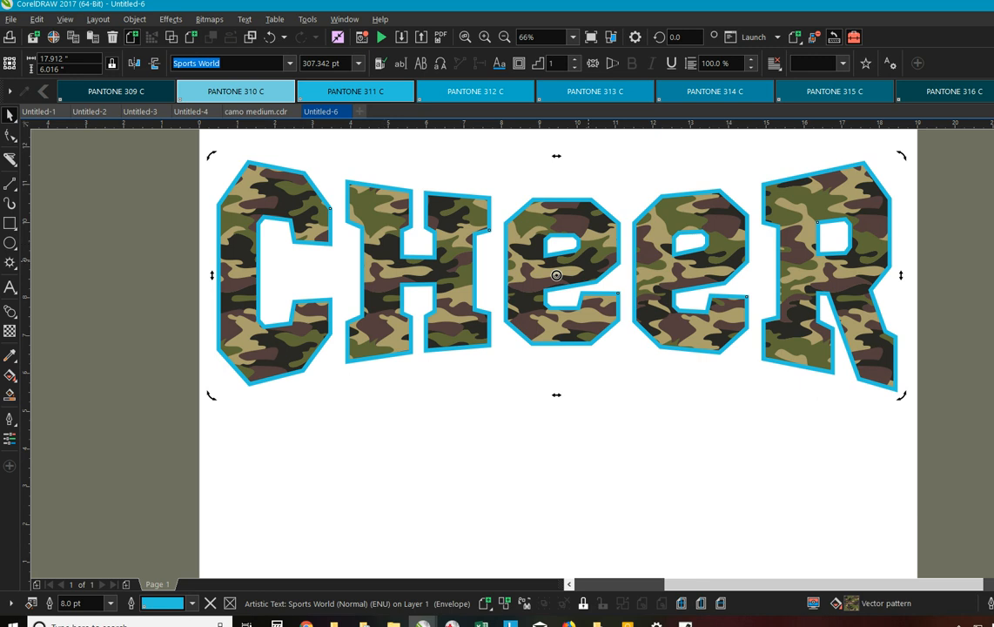
pyautogui.click(497, 246)
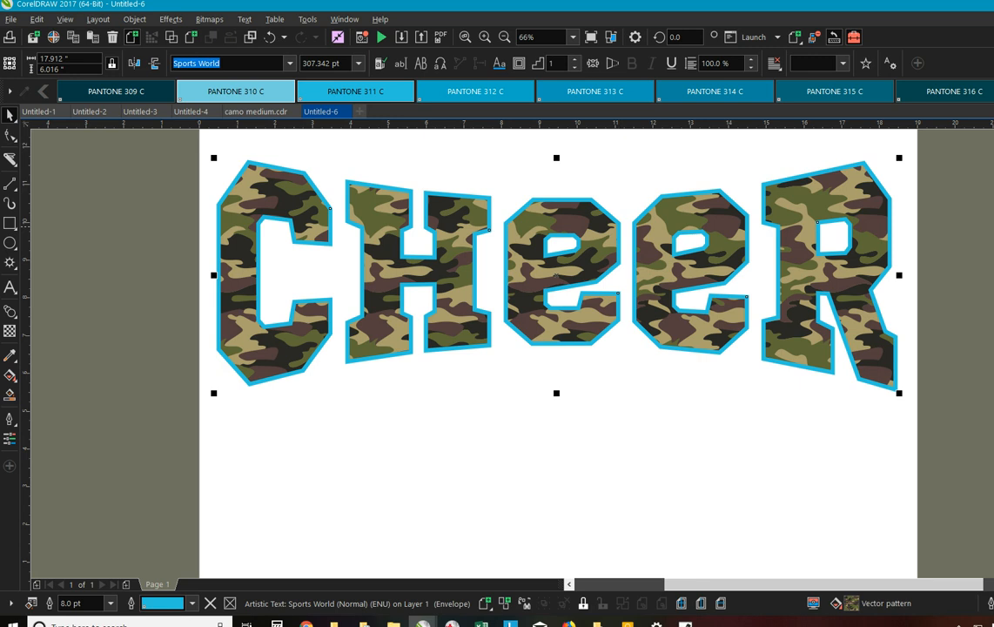
pyautogui.hotkey('ctrl', 'v')
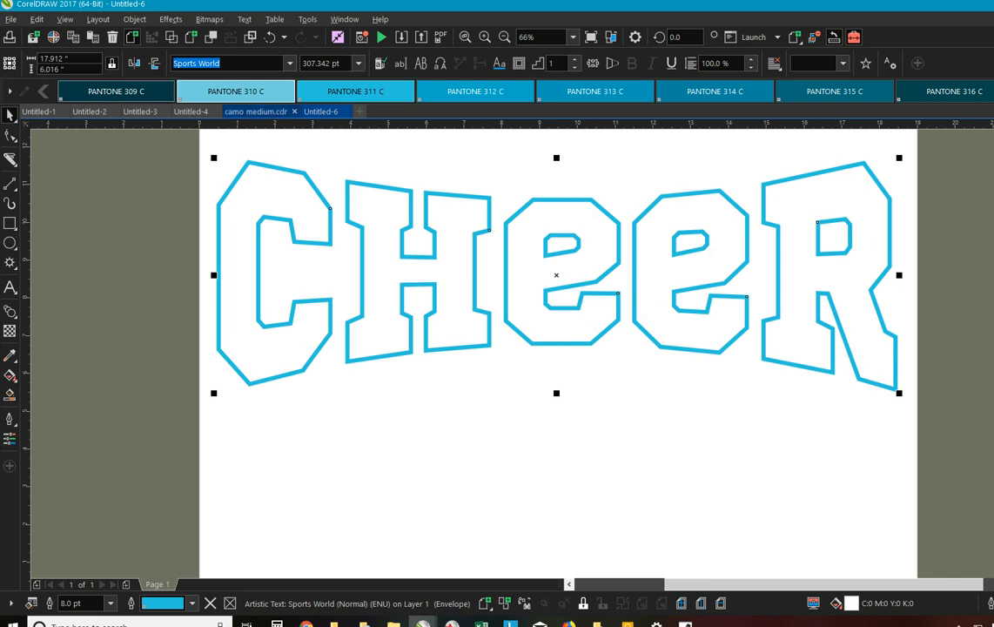
# Inspect the individual vector shapes that make up the camouflage artwork in camo medium.cdr.
pyautogui.click(255, 112)
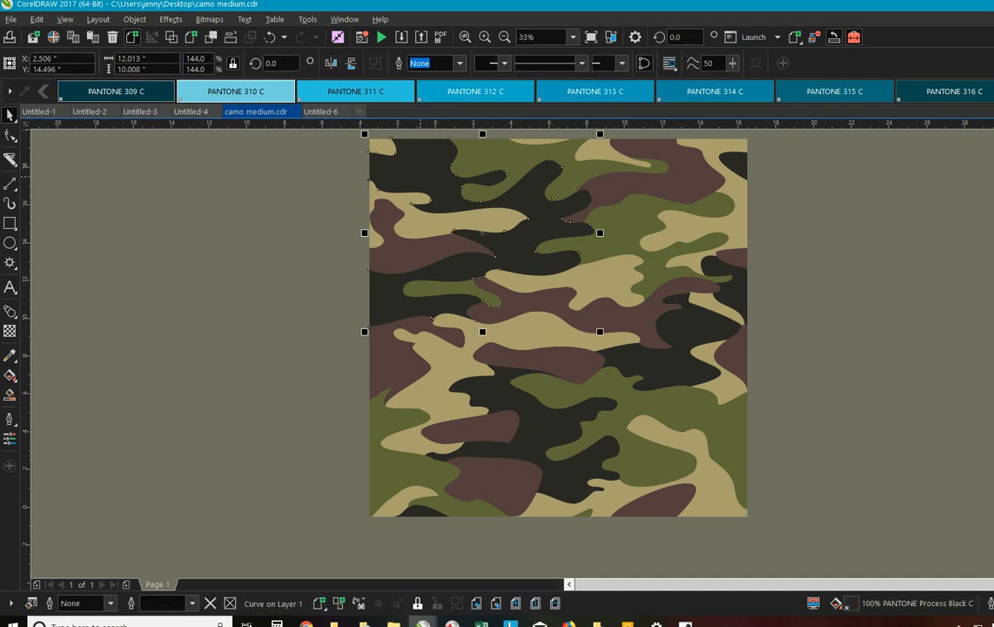
pyautogui.click(566, 161)
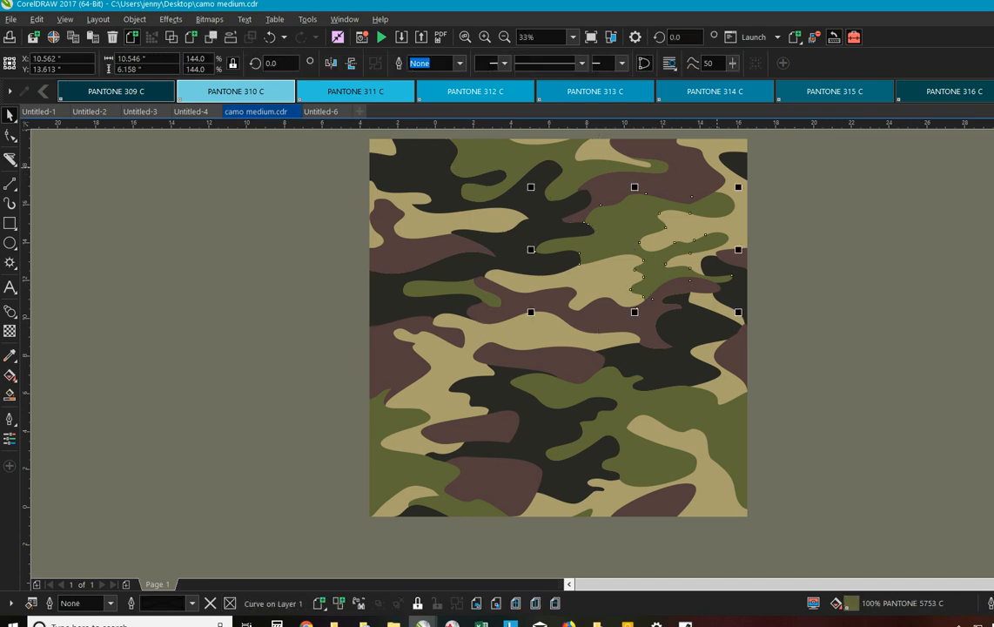
pyautogui.click(669, 458)
pyautogui.press('Tab')
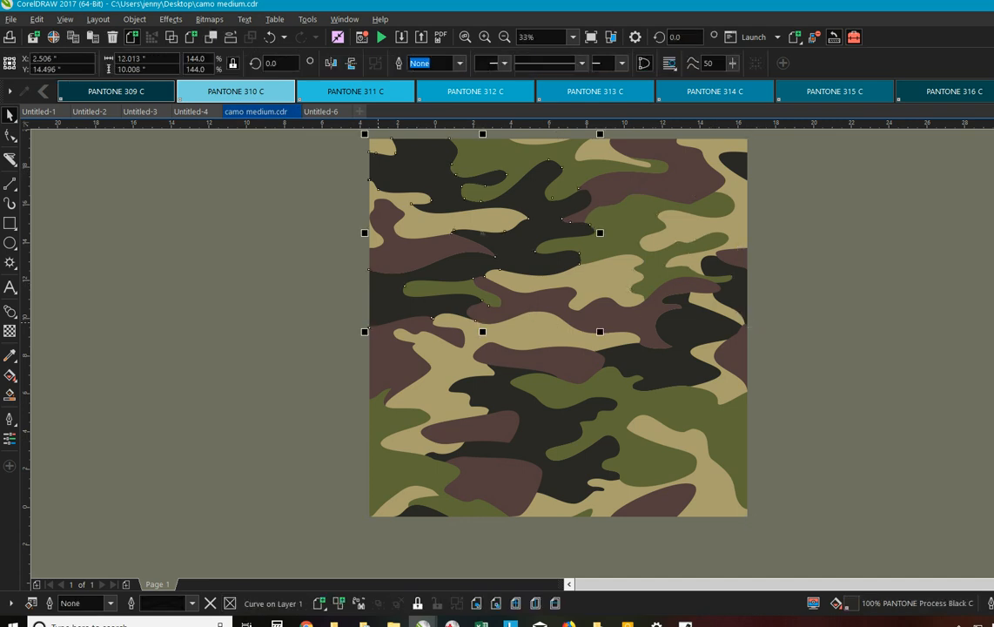
pyautogui.press('Tab')
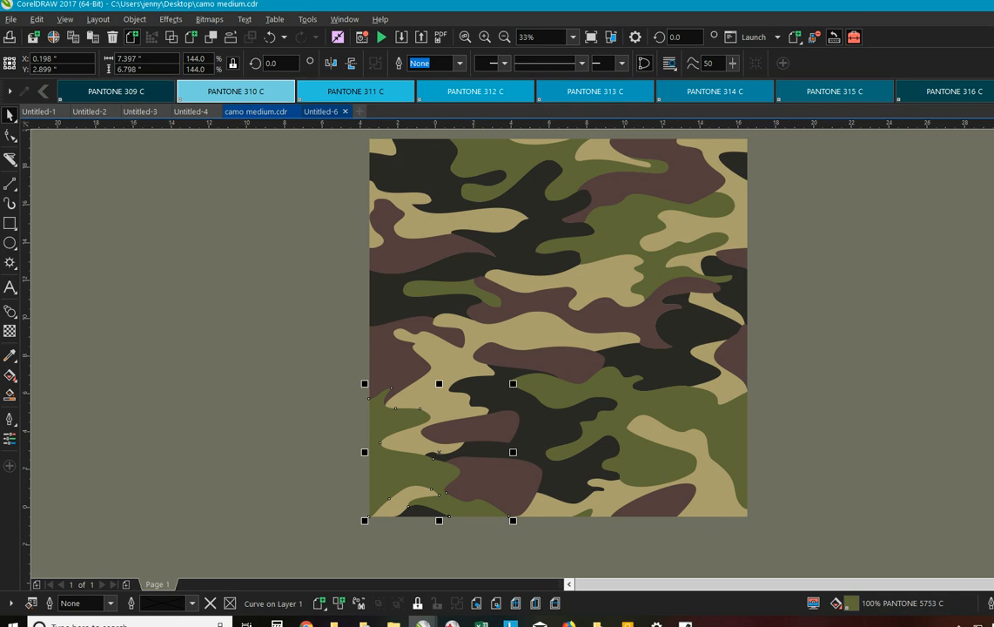
# Return to Untitled-6 and give the CHeeR lettering a vector pattern fill using Karo from the Fabric fills.
pyautogui.click(320, 111)
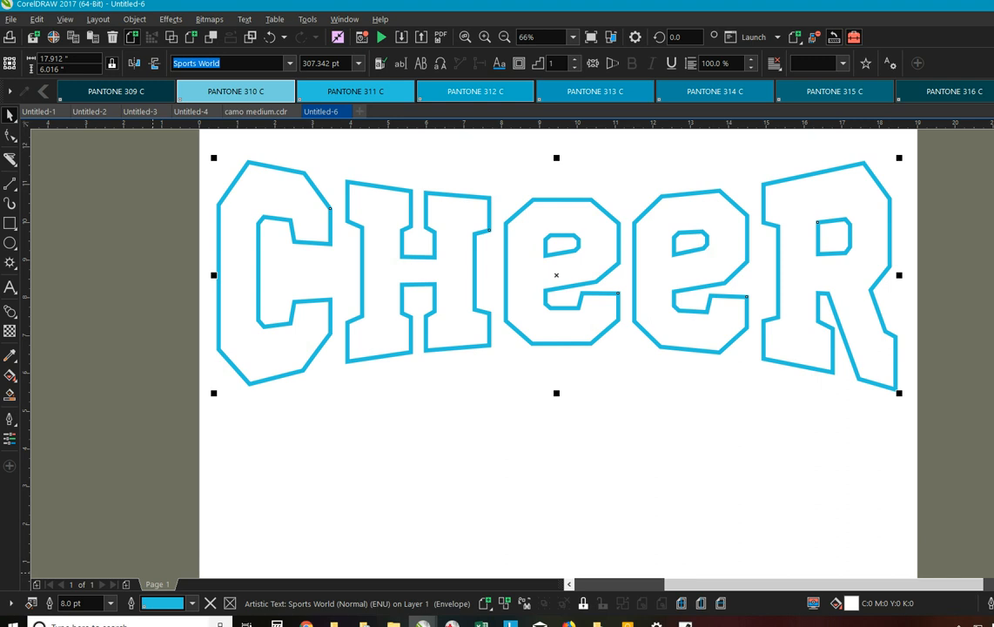
pyautogui.click(31, 603)
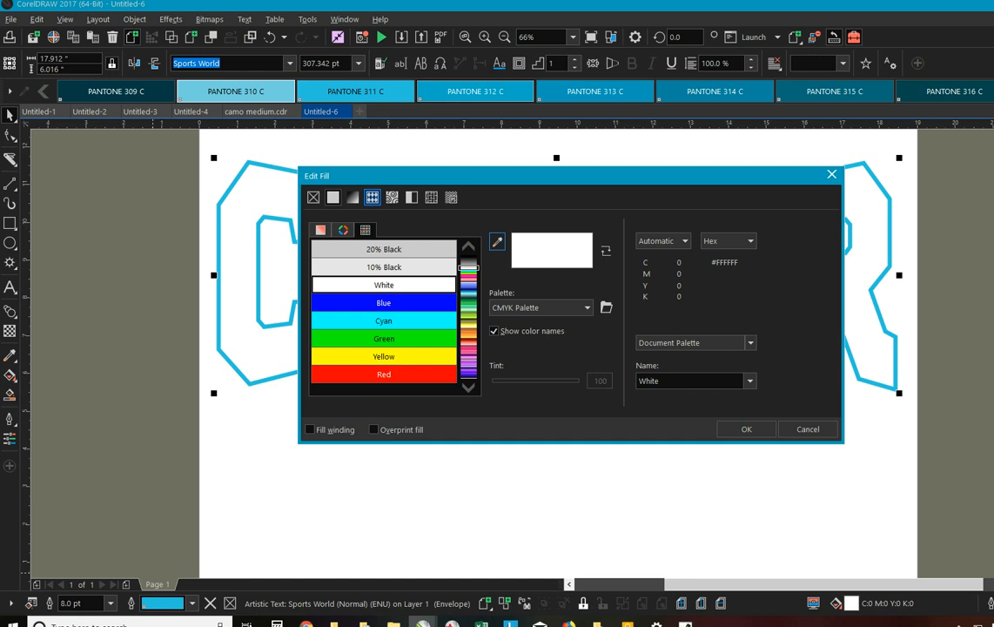
pyautogui.click(373, 197)
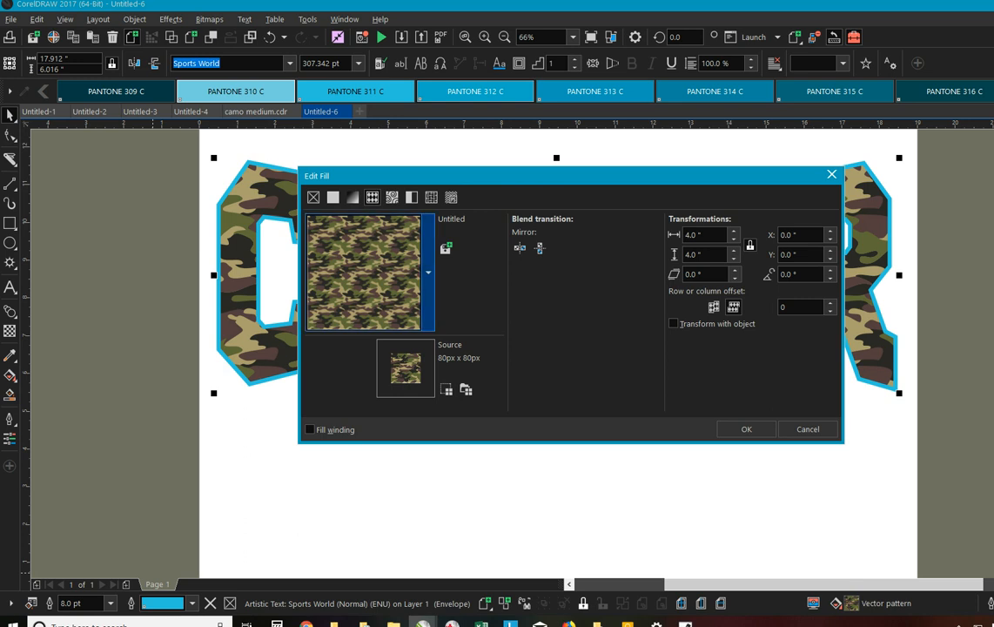
pyautogui.click(428, 272)
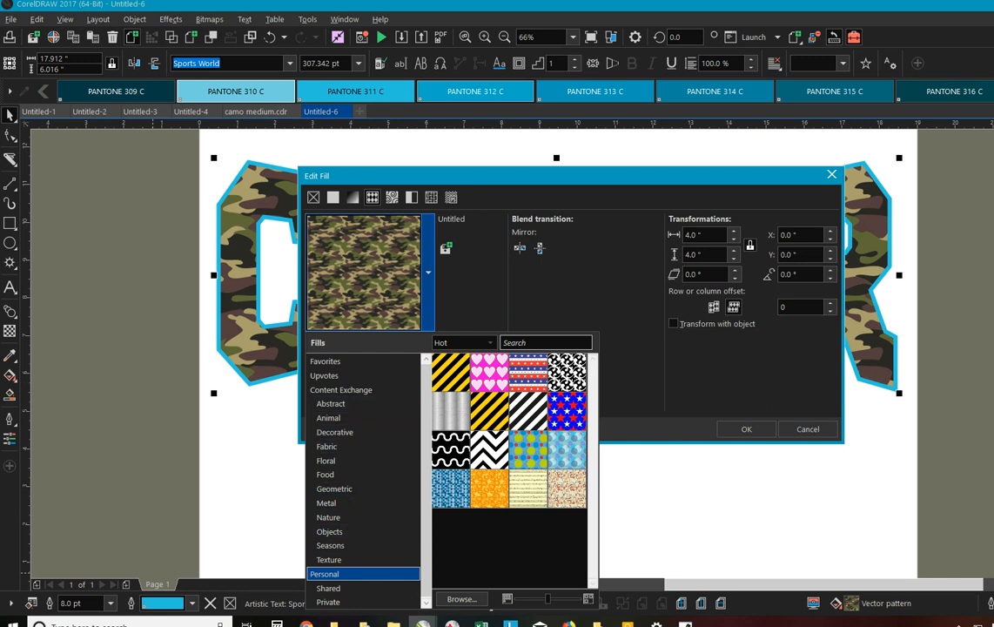
pyautogui.click(366, 445)
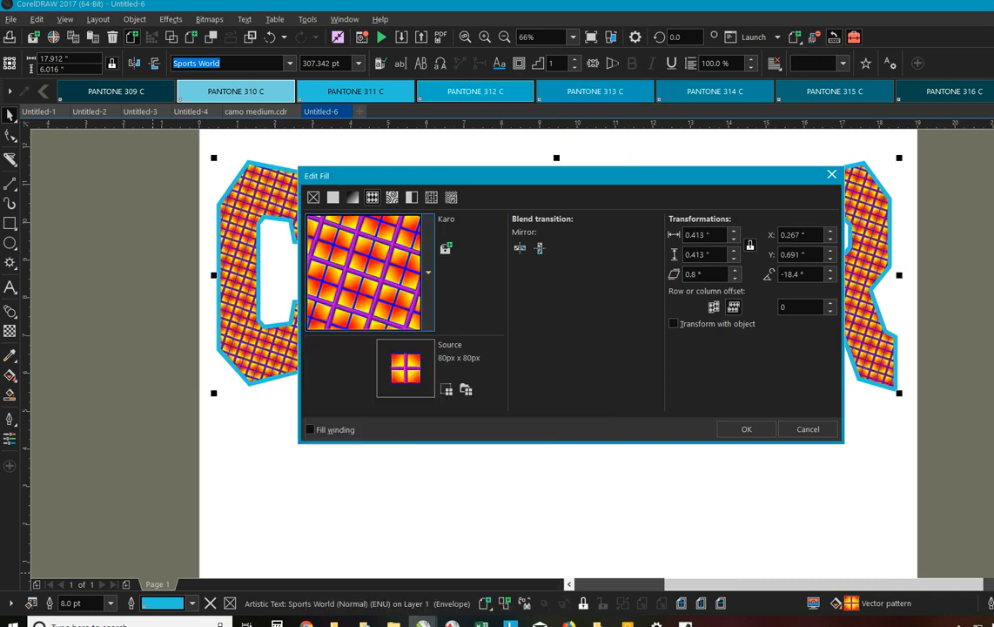
# Mark the Karo fabric pattern as liked and copy it to the personal fills.
pyautogui.moveTo(349, 176); pyautogui.dragTo(389, 191)
pyautogui.click(470, 287)
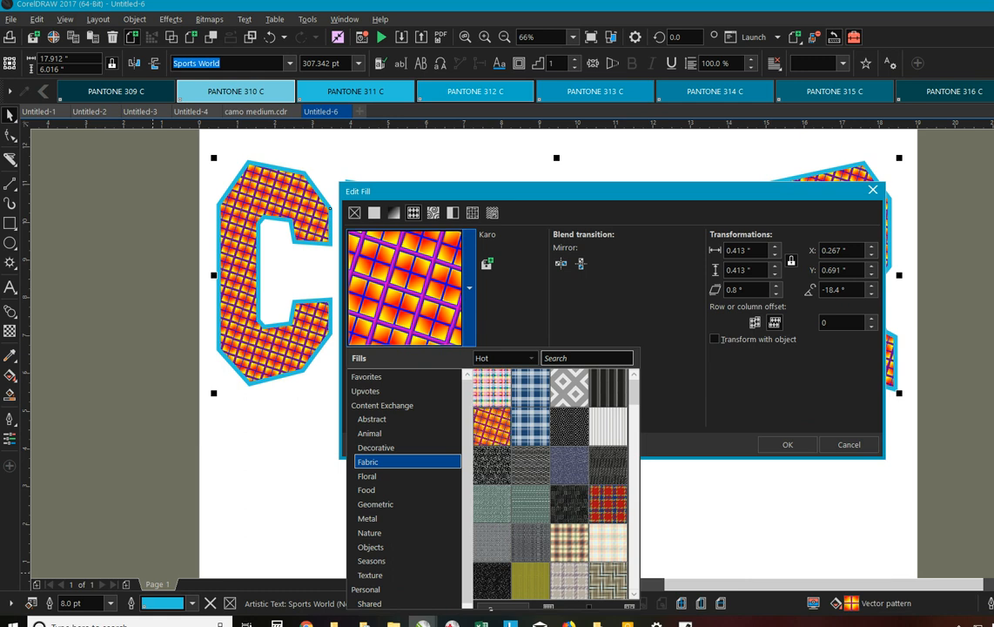
pyautogui.moveTo(492, 431)
pyautogui.click(651, 547)
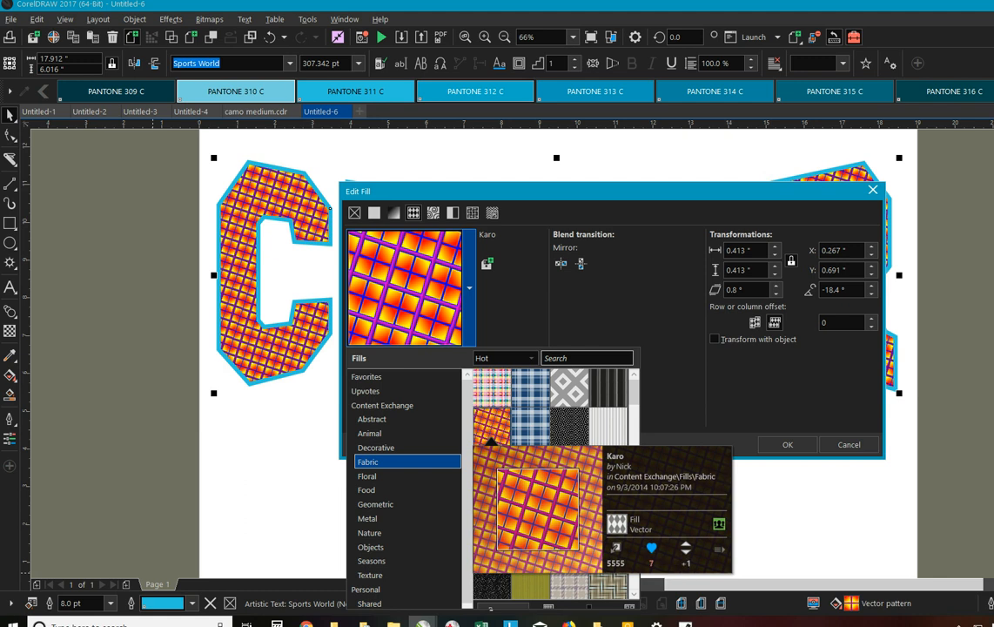
pyautogui.click(719, 550)
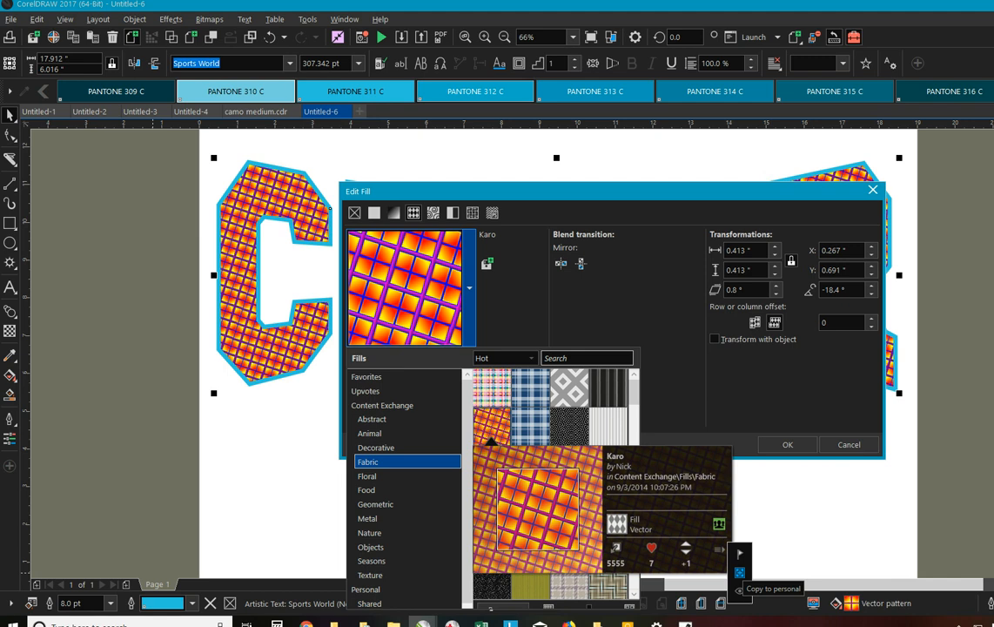
pyautogui.click(739, 572)
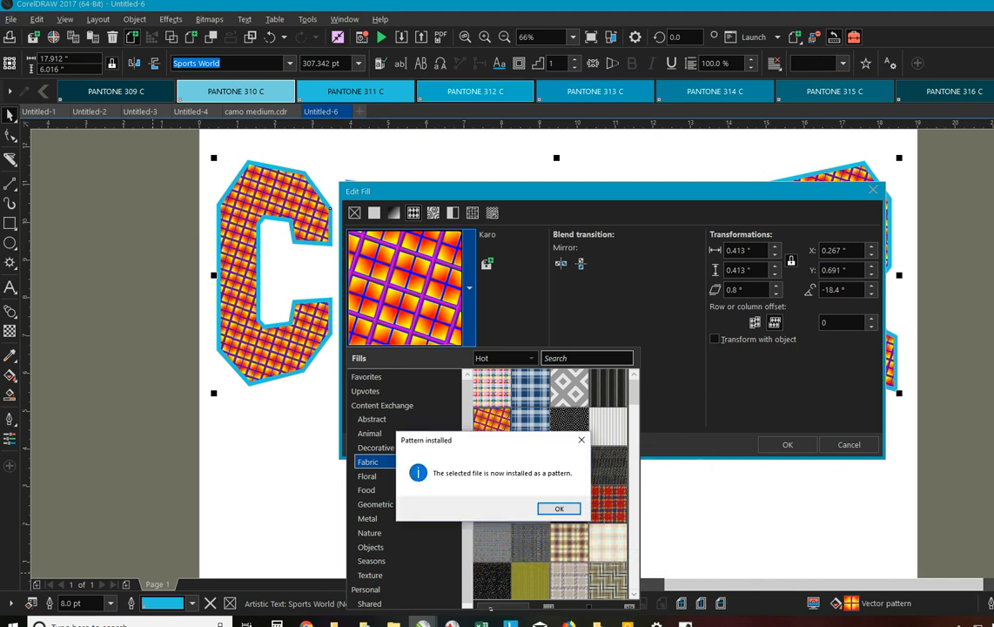
pyautogui.click(559, 509)
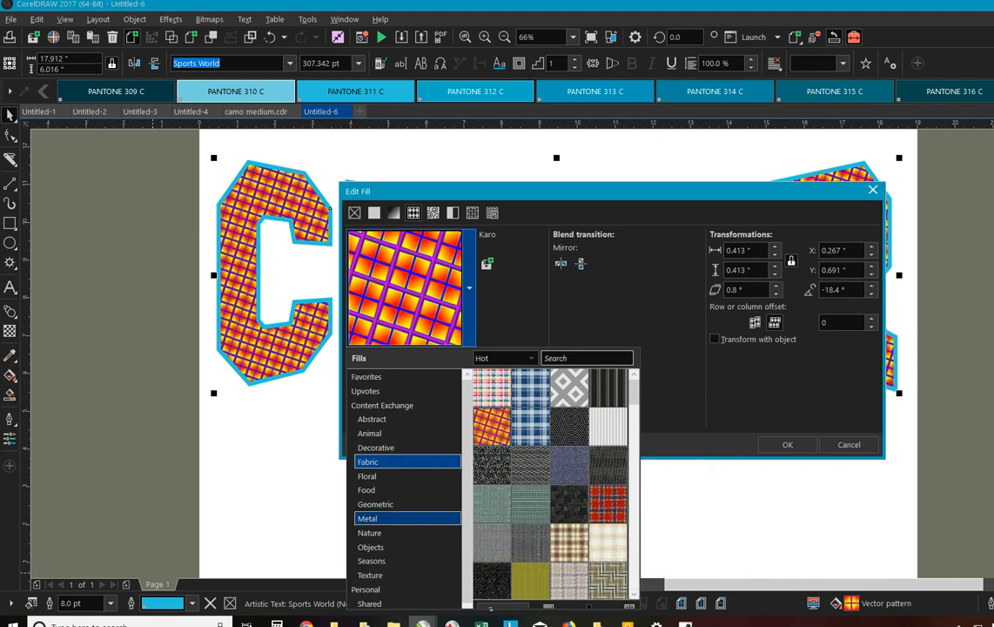
# Fill the lettering with the Bumble Bees pattern from the personal fills and uncover the artwork behind the dialog.
pyautogui.click(374, 590)
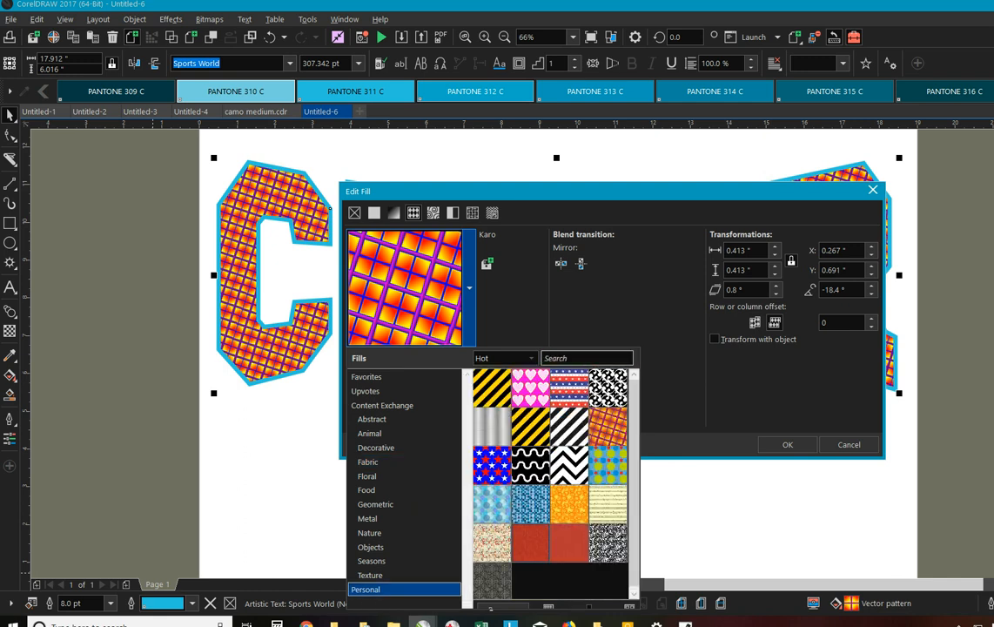
pyautogui.moveTo(492, 466)
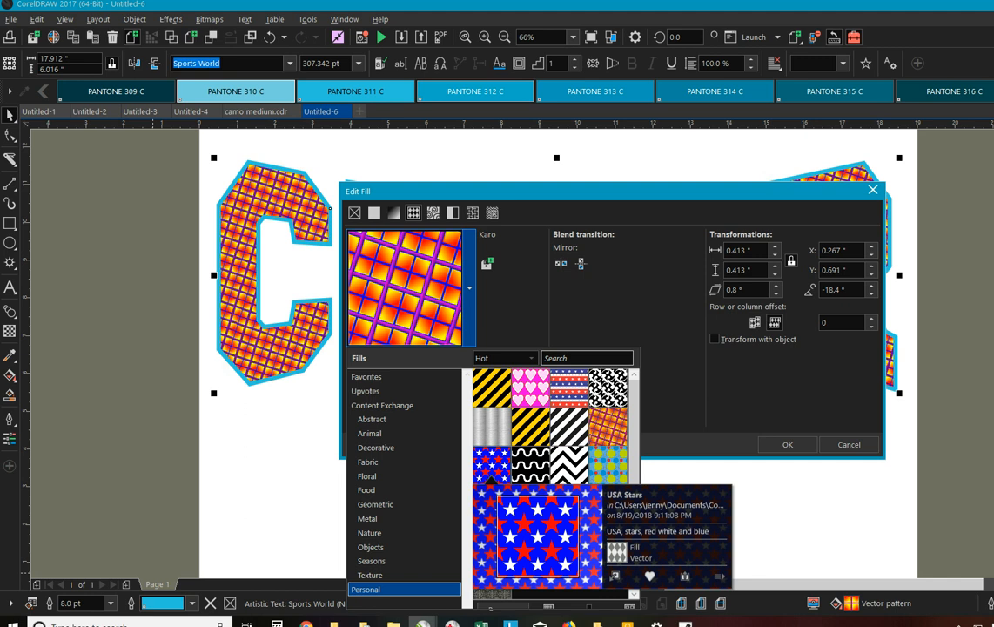
pyautogui.moveTo(531, 427)
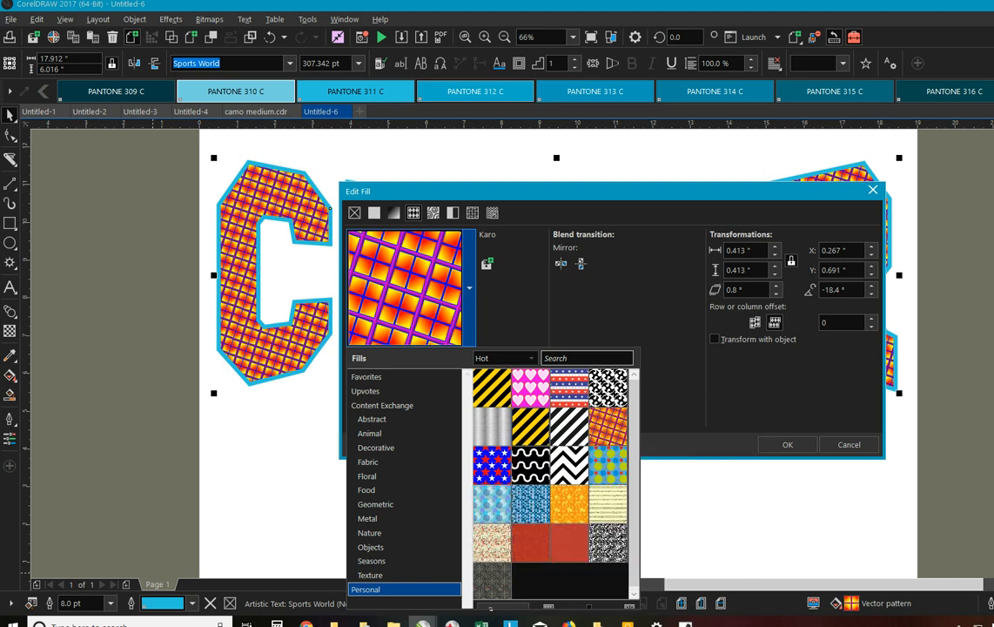
pyautogui.click(530, 427)
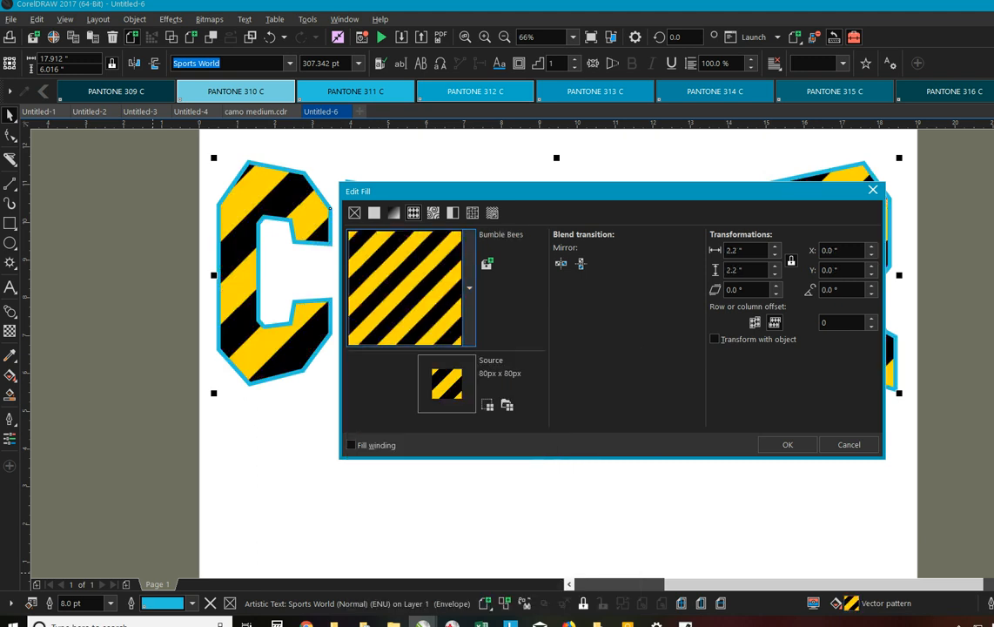
pyautogui.moveTo(523, 191); pyautogui.dragTo(595, 366)
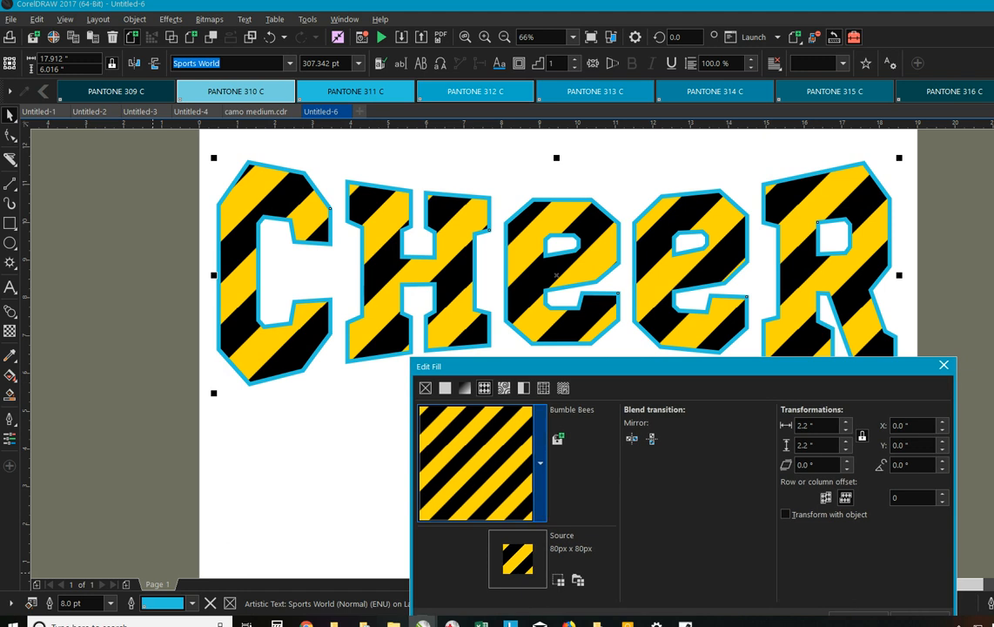
# Try the All Heart and American Banner personal patterns on the CHeeR lettering.
pyautogui.click(538, 436)
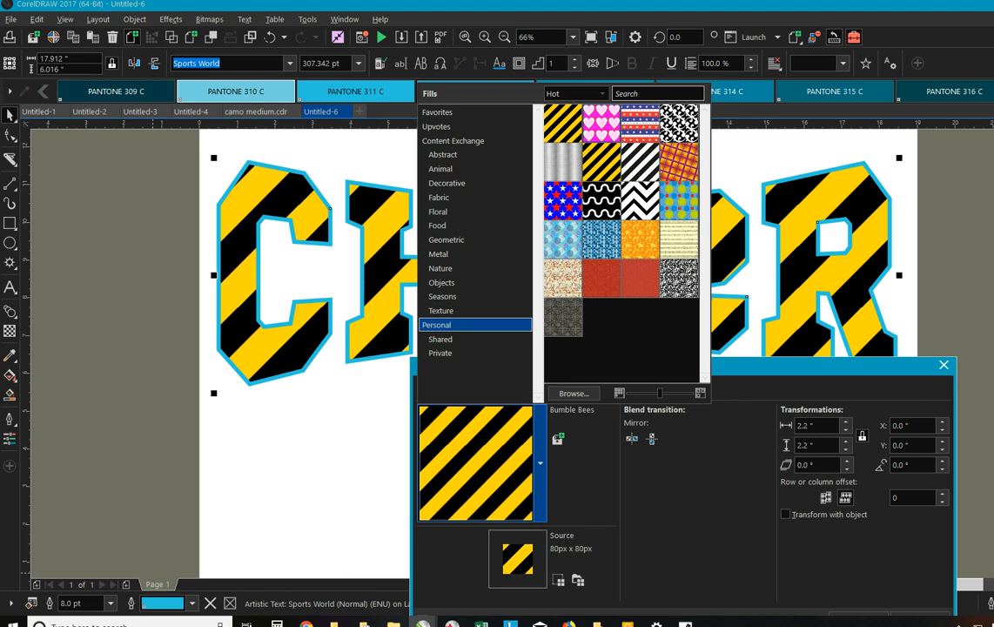
pyautogui.click(601, 123)
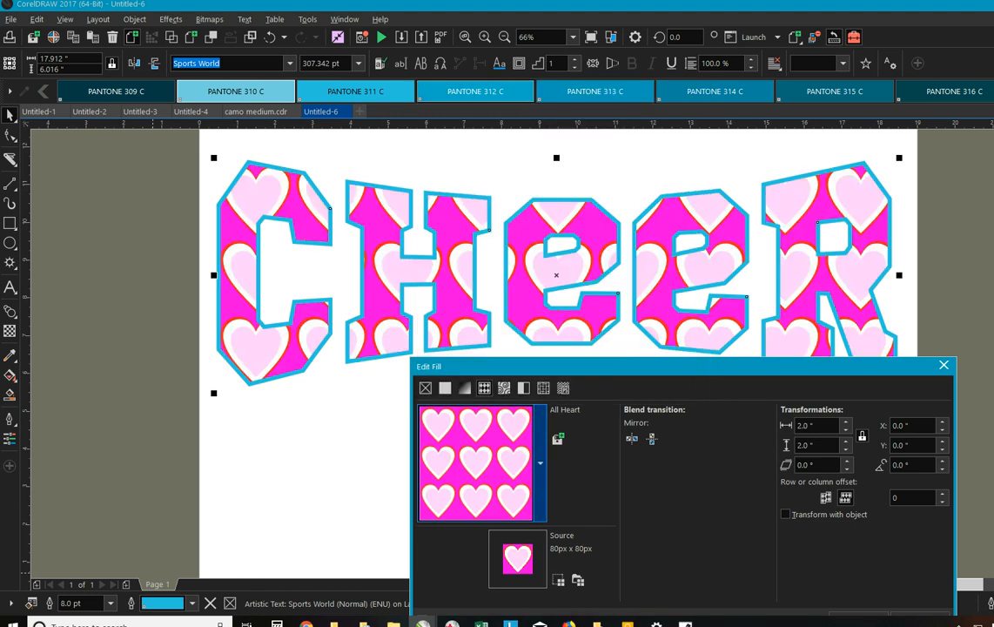
pyautogui.click(540, 462)
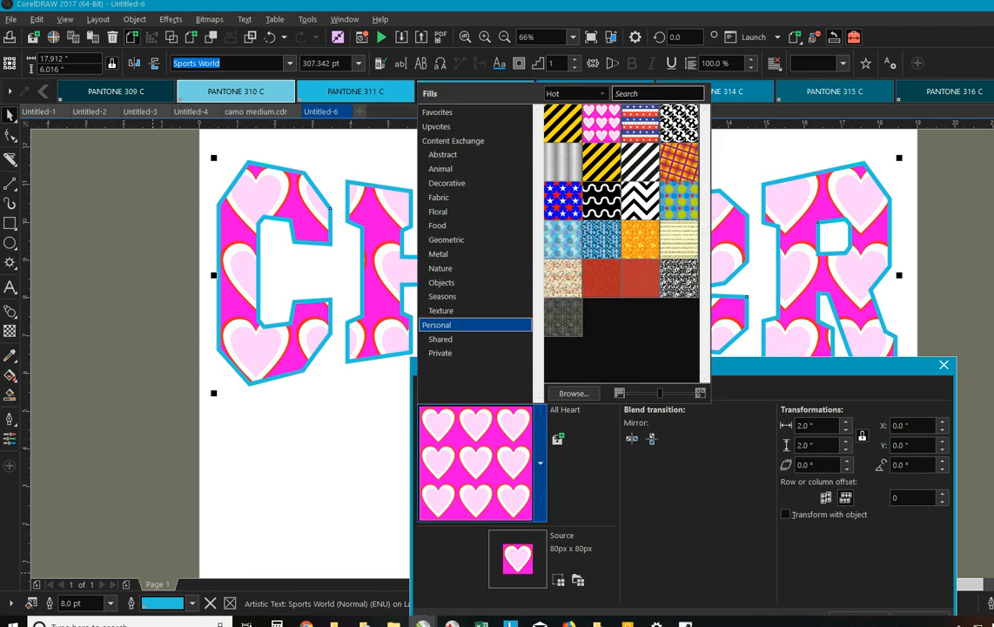
pyautogui.click(641, 123)
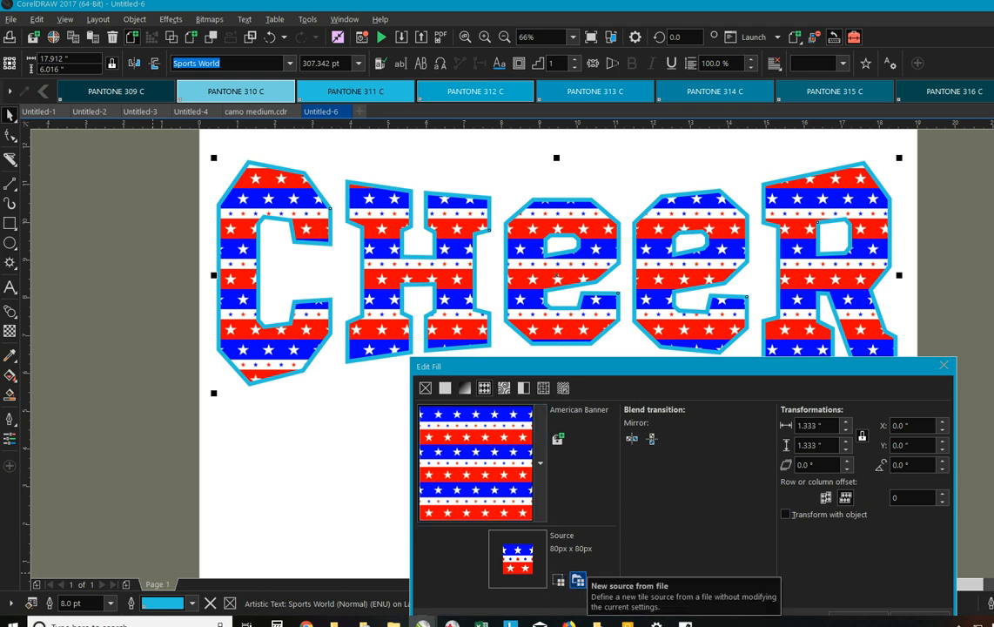
# Load camo medium.cdr from the Desktop as the new tile source for the lettering's vector pattern.
pyautogui.click(577, 581)
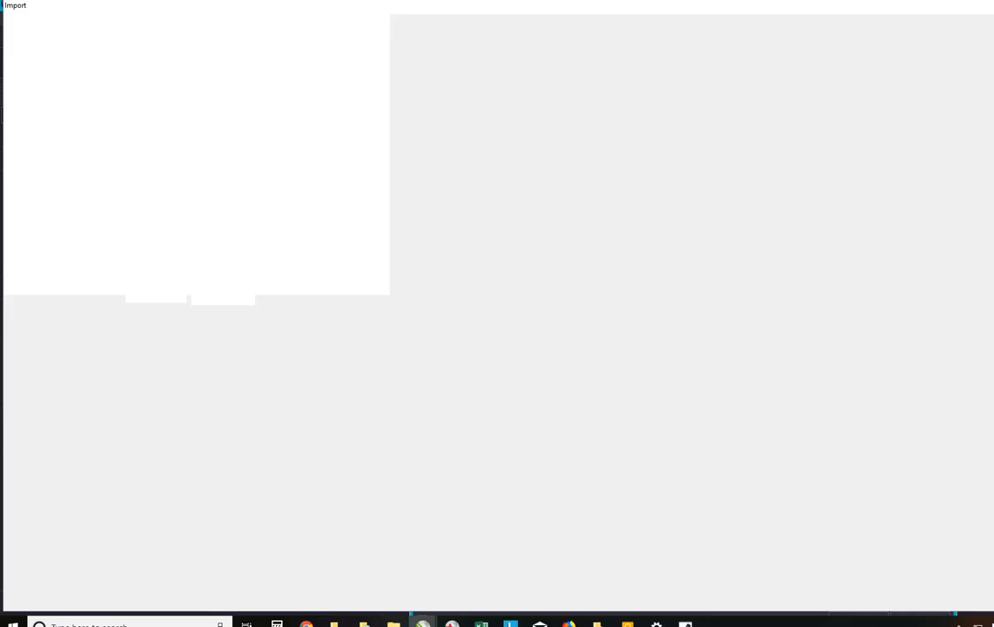
pyautogui.click(445, 298)
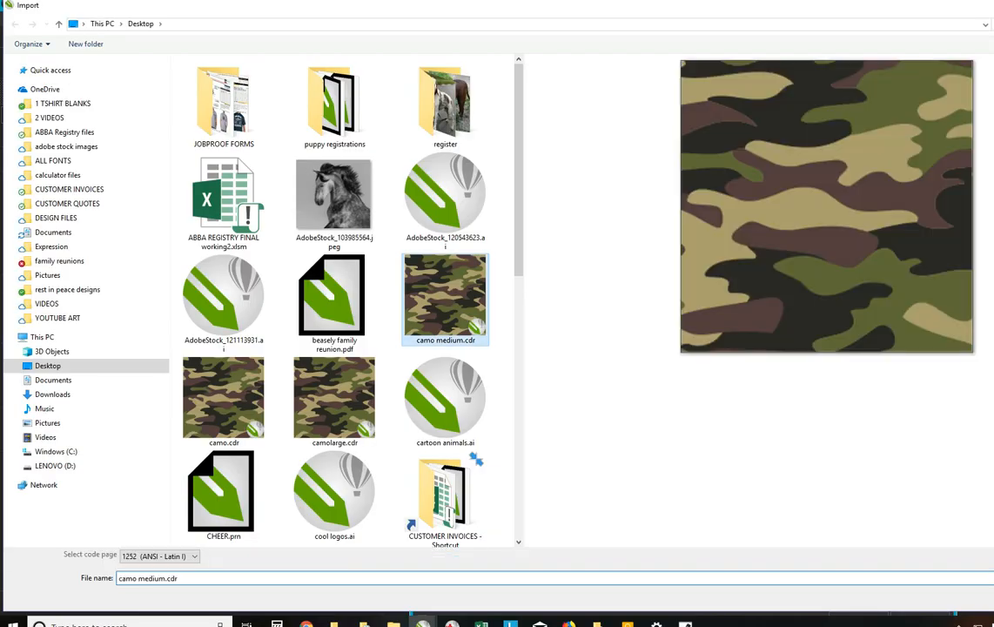
pyautogui.press('Return')
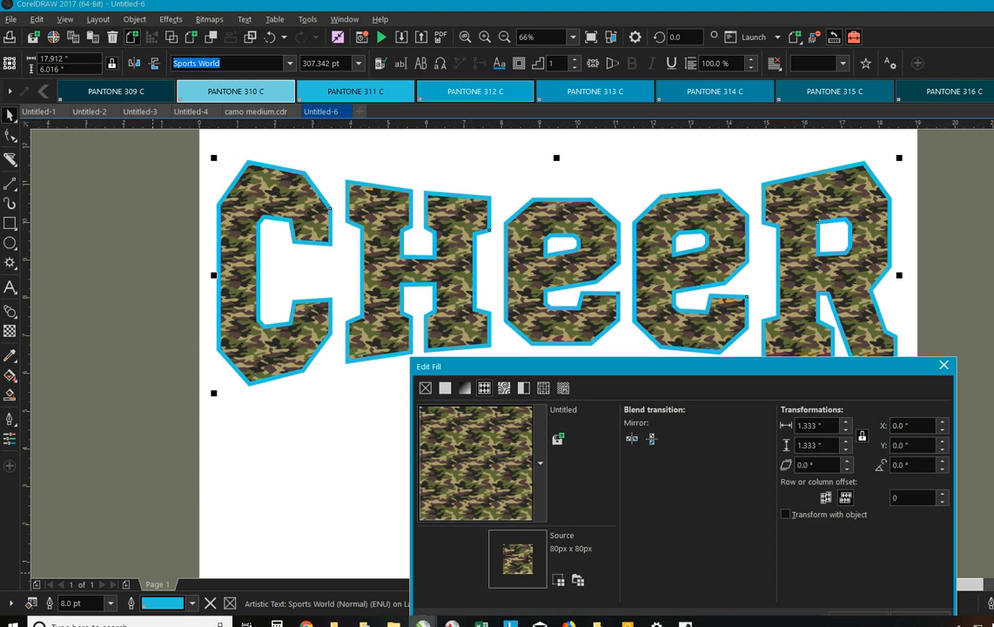
# Set the camouflage pattern's tile size to 4 by 4 inches, apply the fill and deselect the lettering.
pyautogui.doubleClick(799, 425)
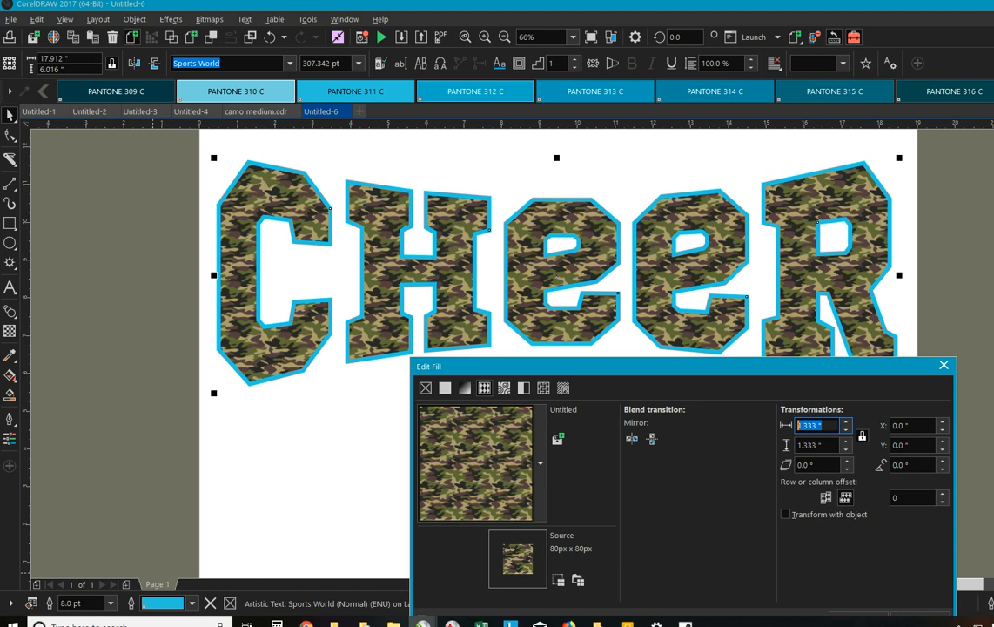
pyautogui.write('4')
pyautogui.click(798, 445)
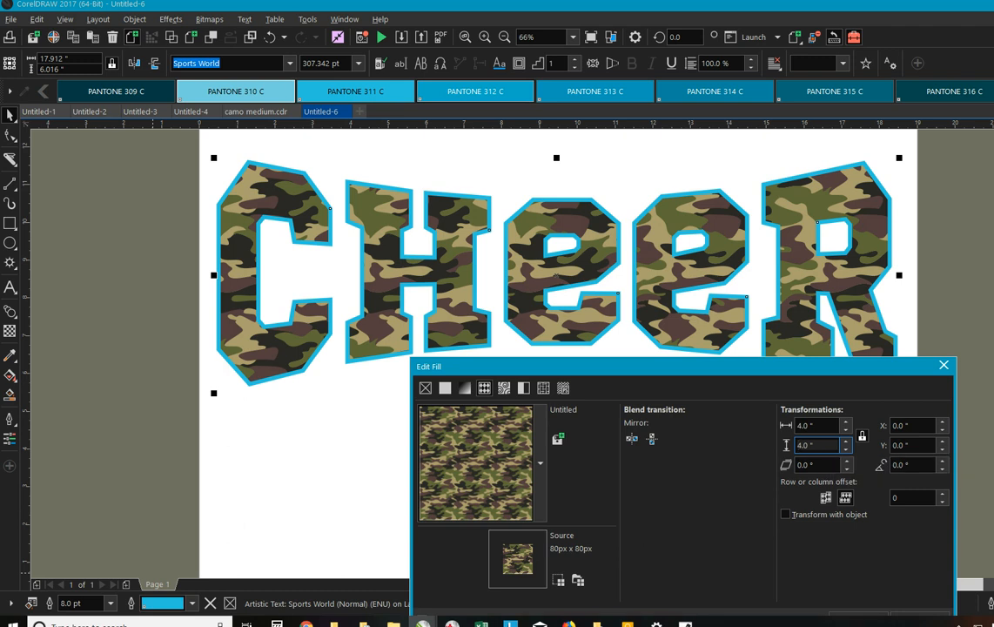
pyautogui.moveTo(684, 366); pyautogui.dragTo(608, 311)
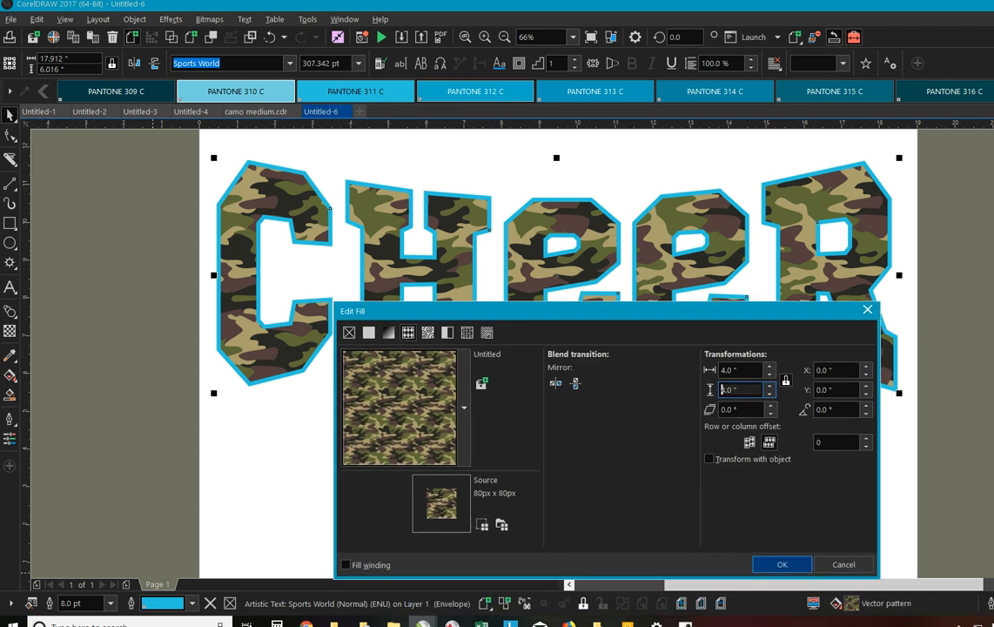
pyautogui.press('Return')
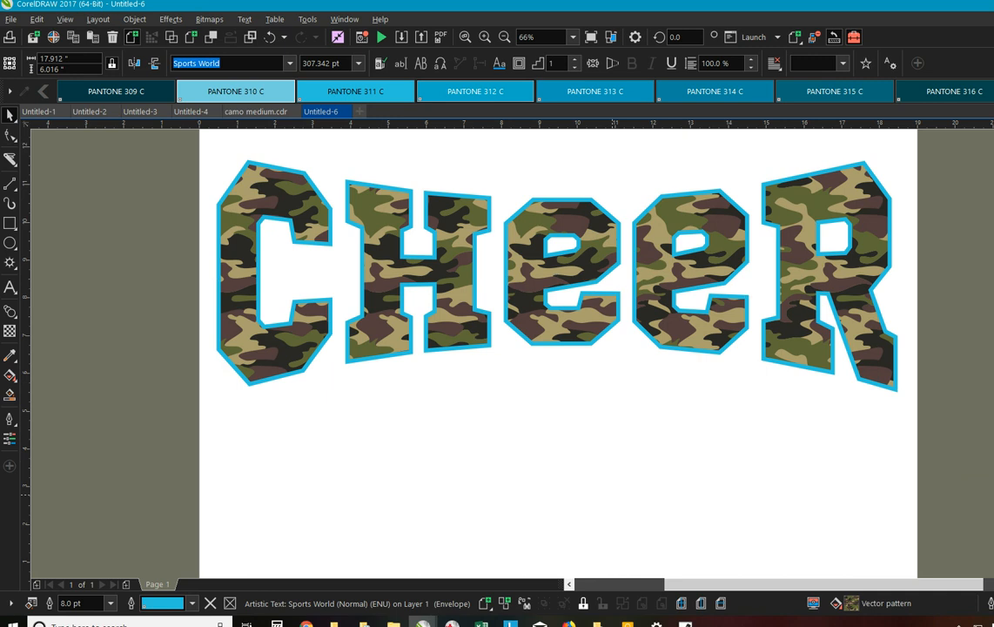
pyautogui.press('Escape')
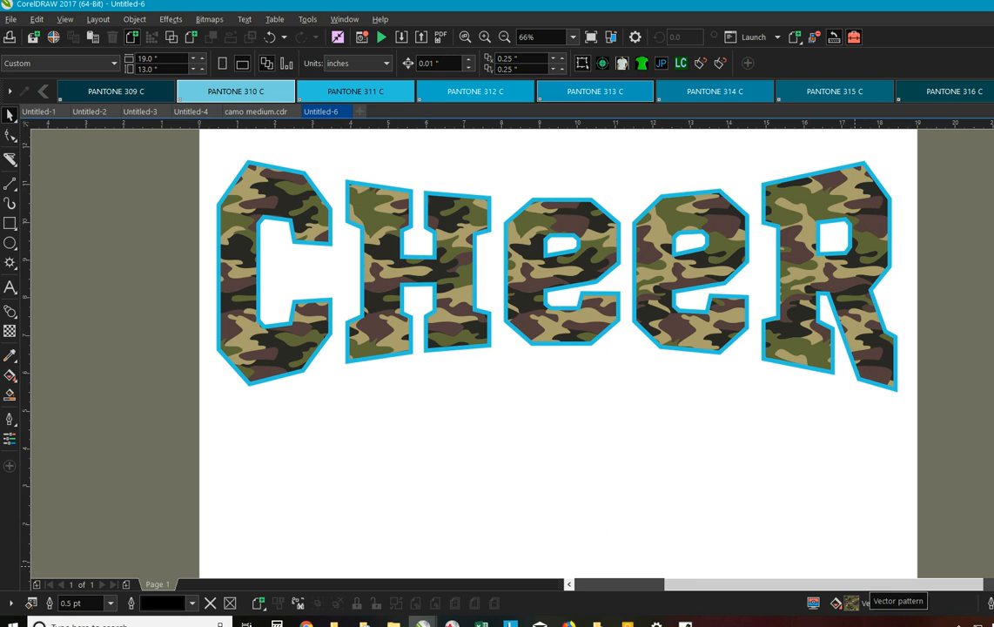
# Open the print settings for the CHeeR artwork and choose the EPSON Stylus Photo 1400 as printer.
pyautogui.click(10, 19)
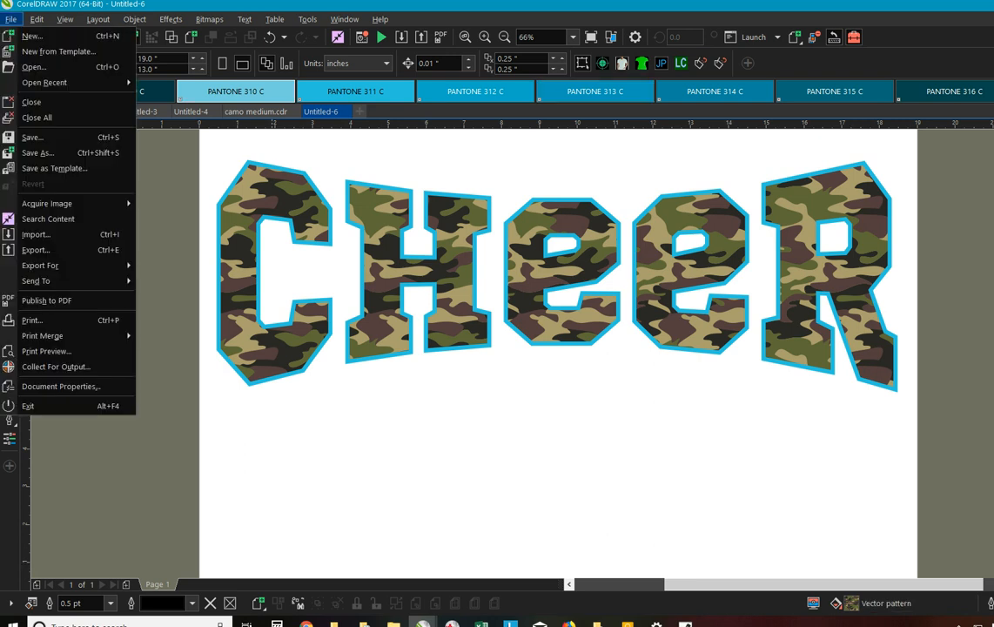
pyautogui.click(35, 320)
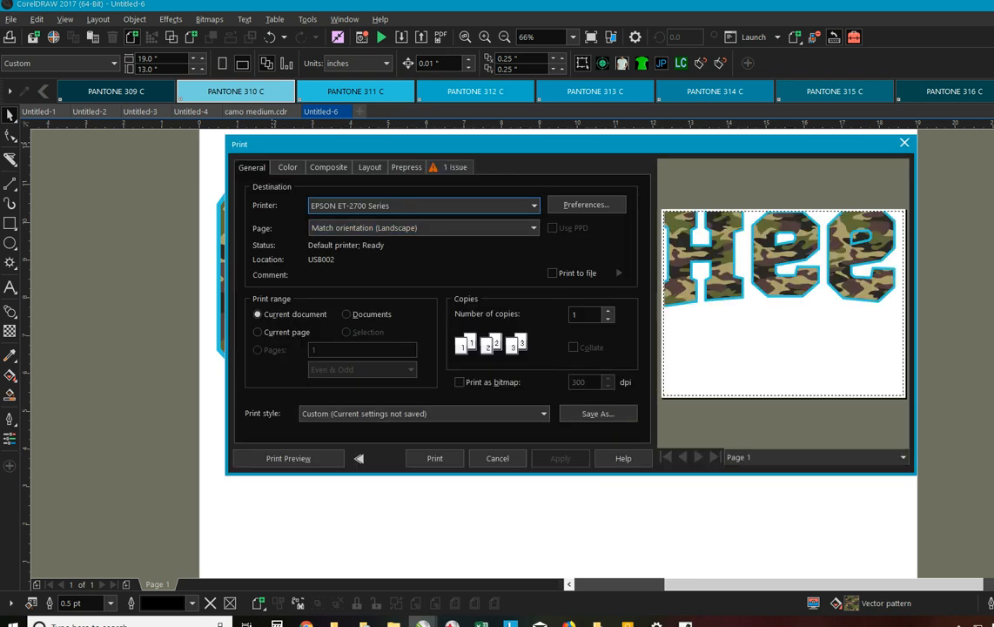
pyautogui.click(424, 205)
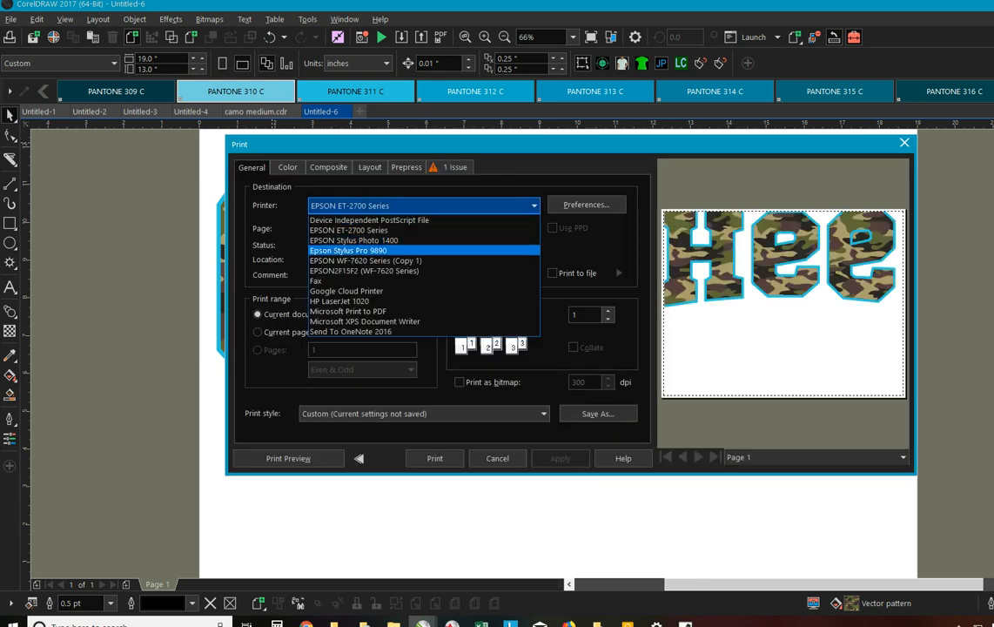
pyautogui.click(353, 240)
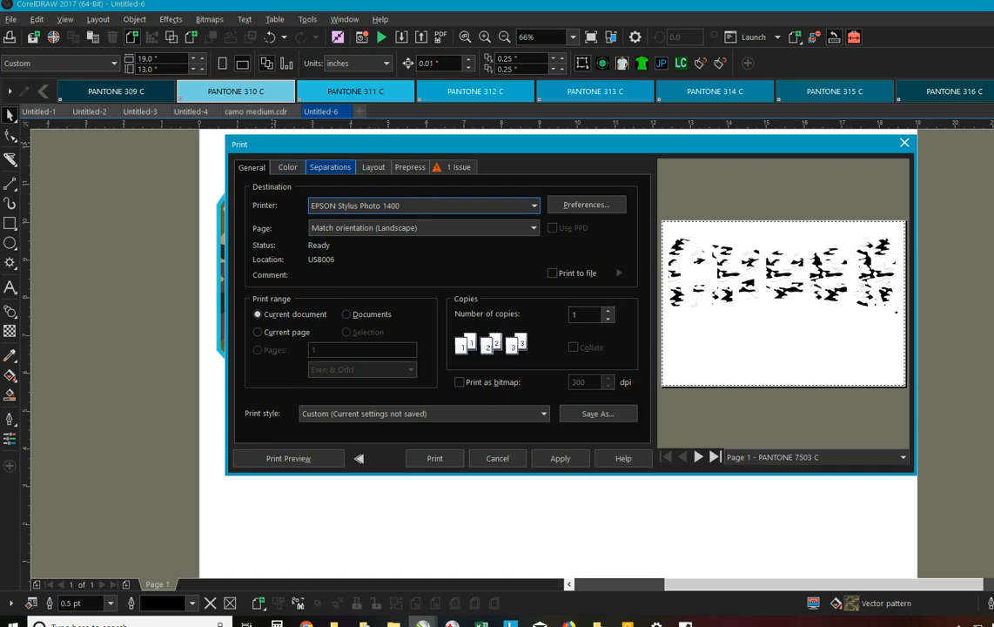
# Preview each spot-color separation from PANTONE 7503 C through PANTONE 311 C and close the print settings without printing.
pyautogui.click(330, 167)
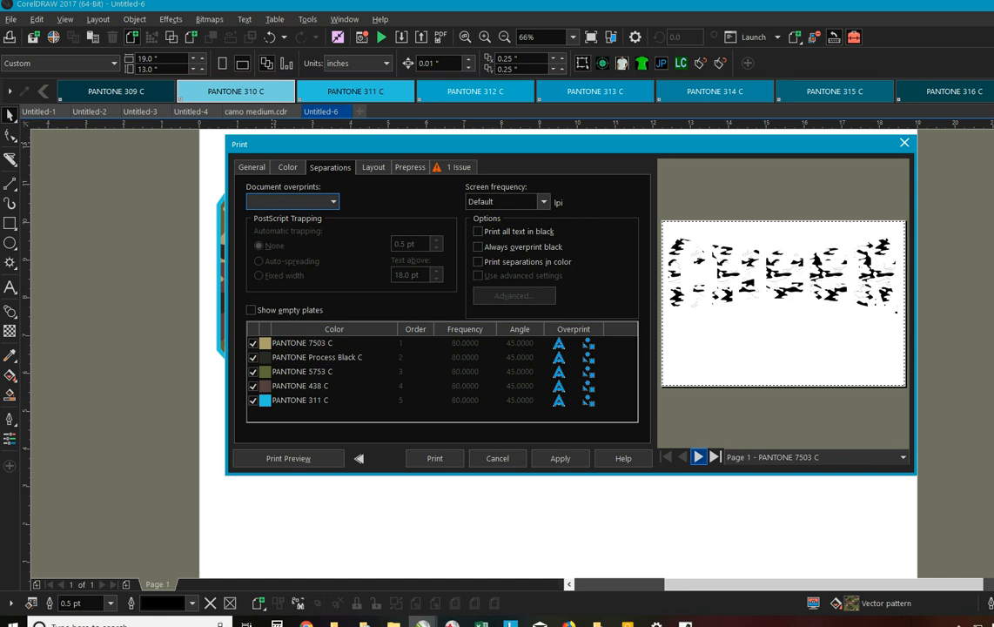
pyautogui.click(698, 456)
pyautogui.click(698, 457)
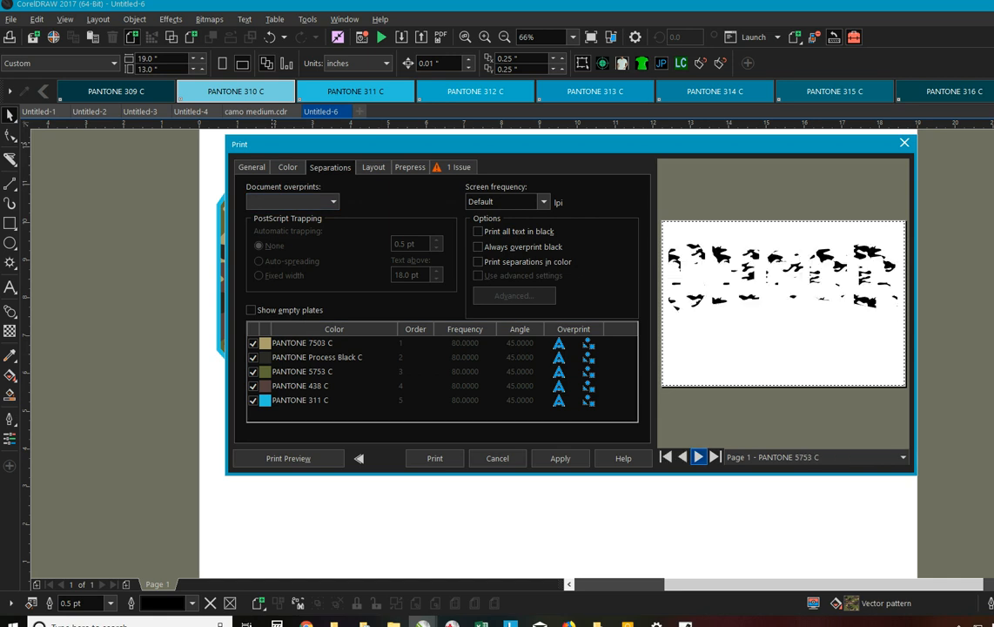
pyautogui.click(699, 456)
pyautogui.click(698, 457)
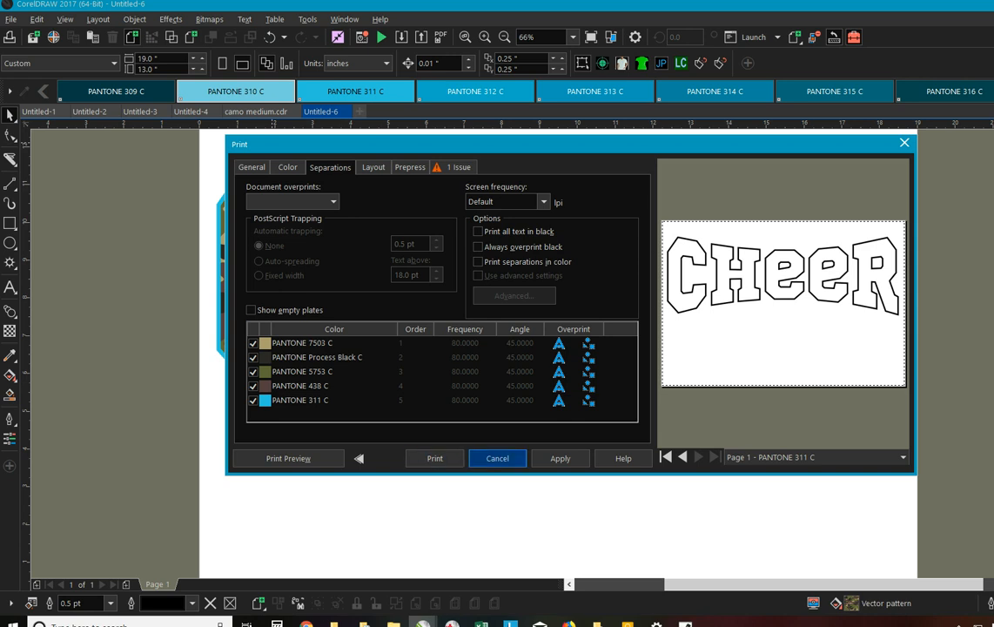
pyautogui.click(502, 459)
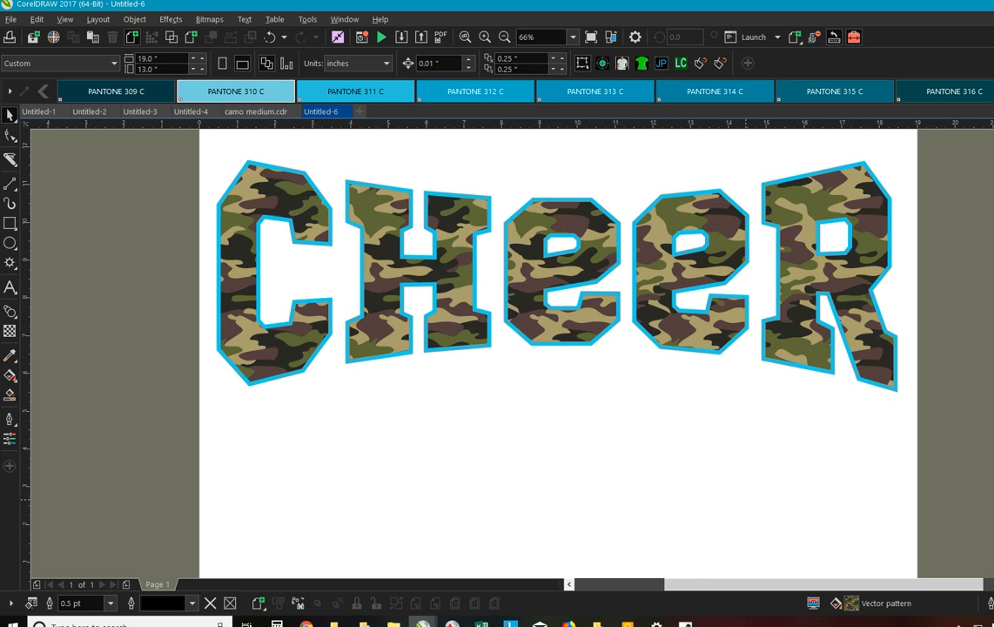
pyautogui.rightClick(978, 623)
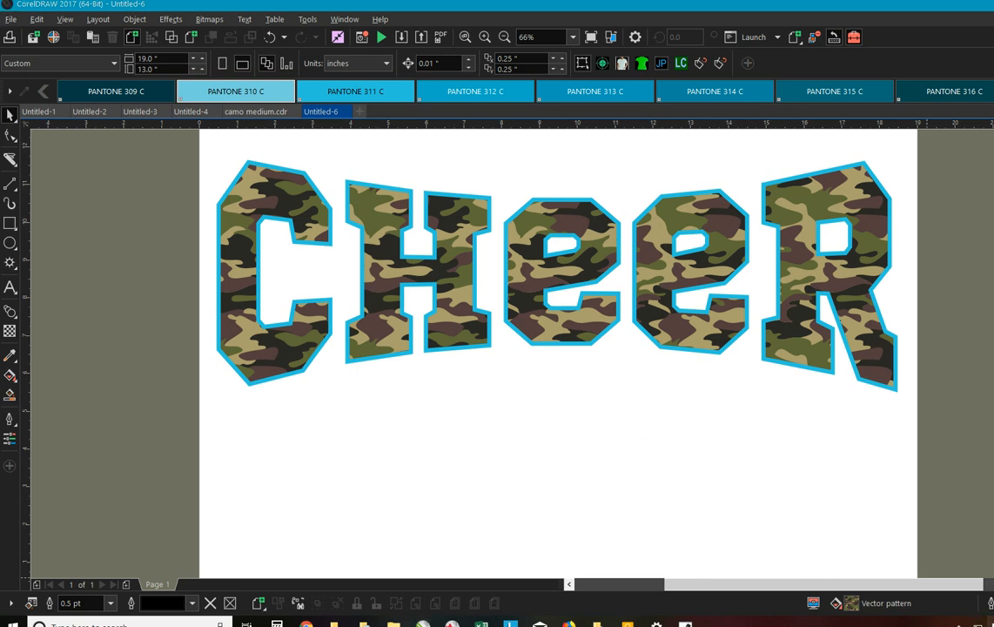